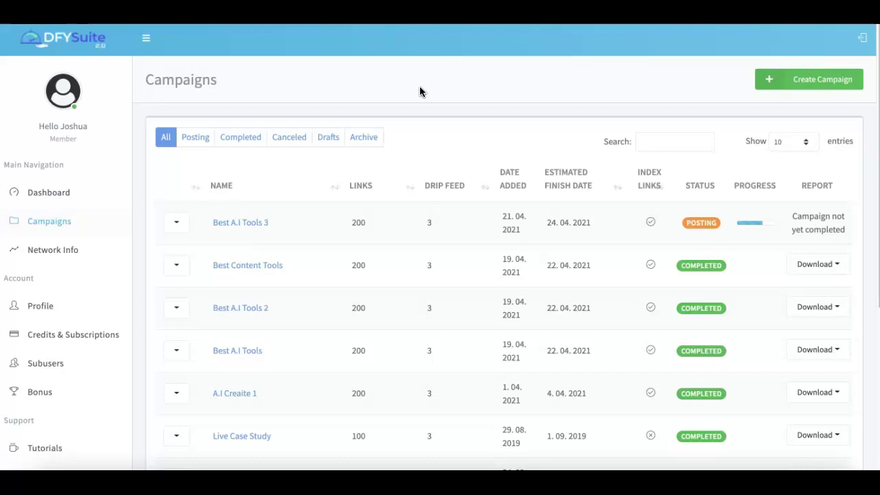
Open the Network Info page and highlight the 1000 sites-in-network figure.
left_click(421, 92)
left_click(420, 92)
left_click(134, 240)
left_click(53, 250)
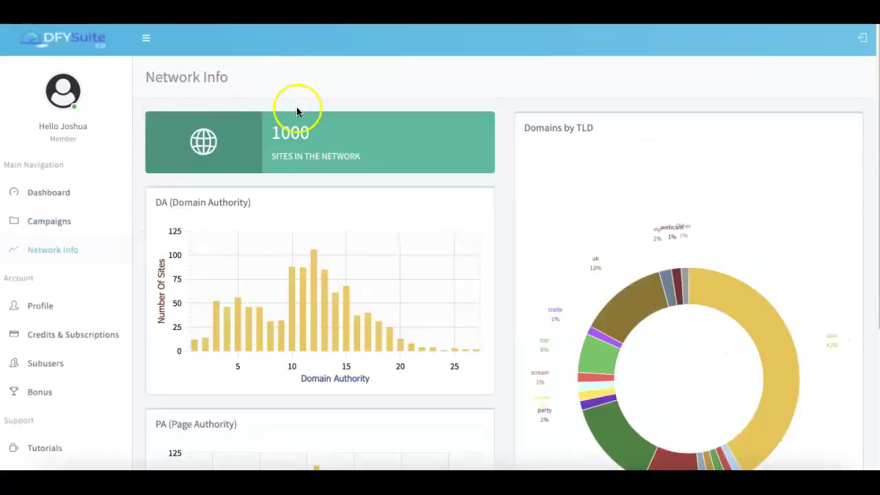
left_click_drag(264, 136, 317, 135)
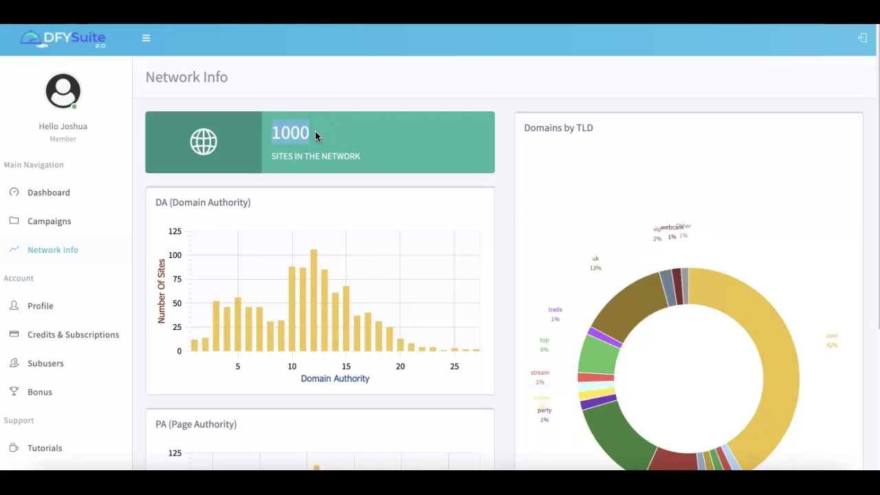
double_click(294, 132)
left_click(312, 136)
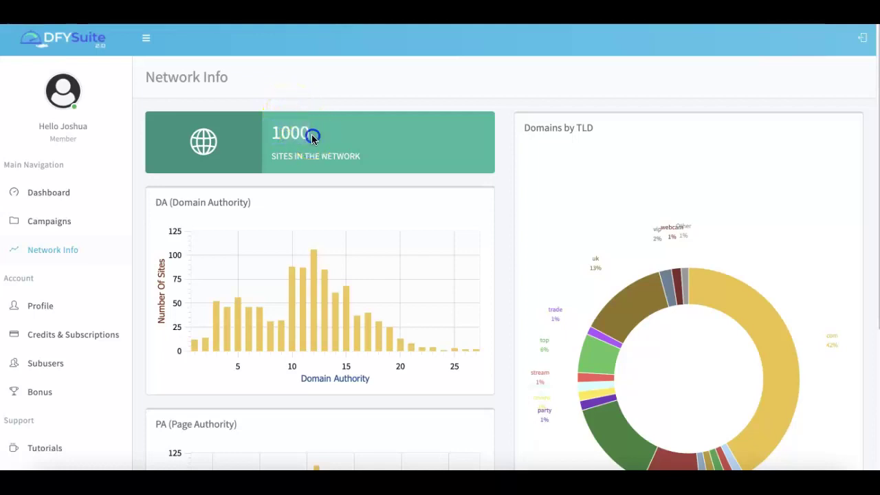
double_click(295, 134)
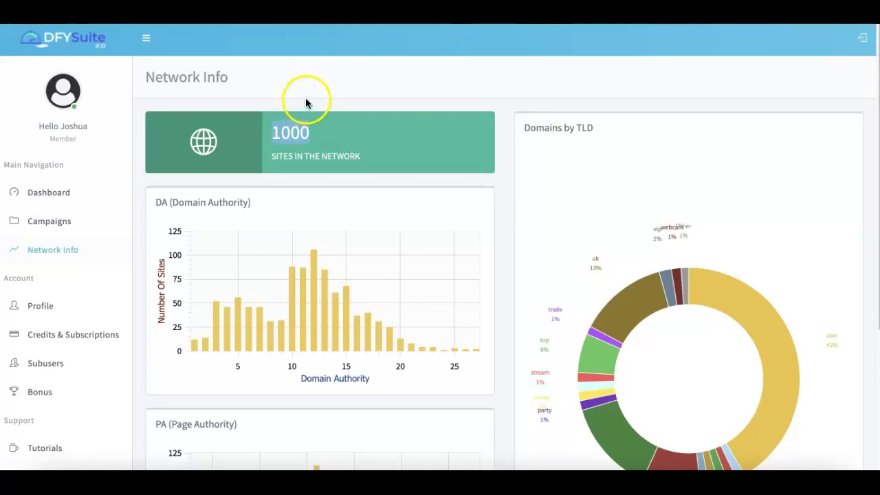
left_click(294, 132)
Scroll through the DA, PA and domains-by-TLD charts, where .com makes up 42%.
scroll(307, 143, "down", 1)
scroll(306, 143, "down", 3)
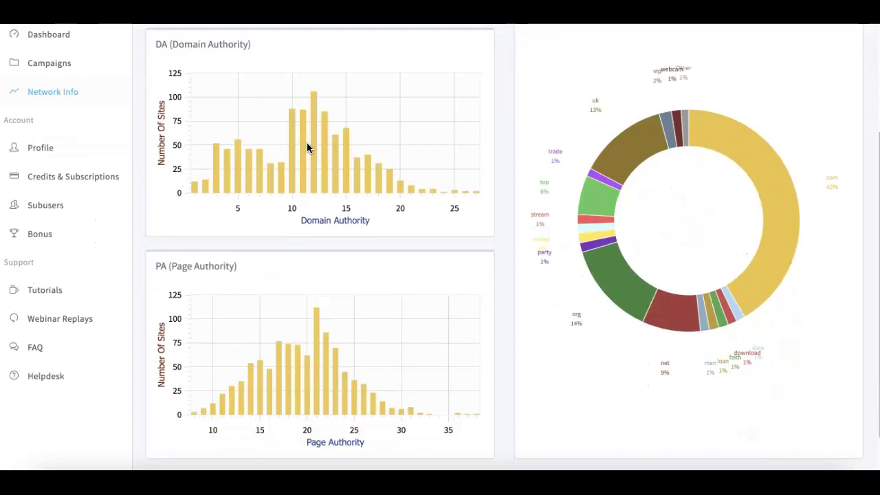
scroll(307, 142, "up", 4)
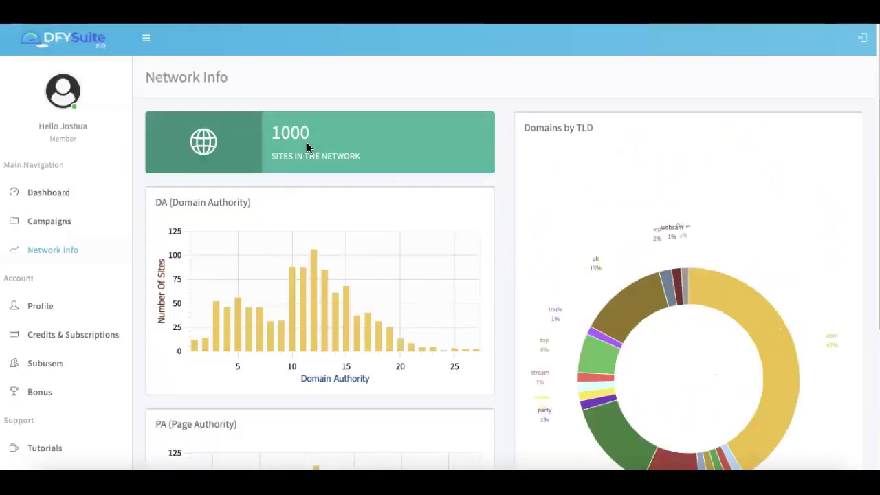
scroll(307, 143, "down", 3)
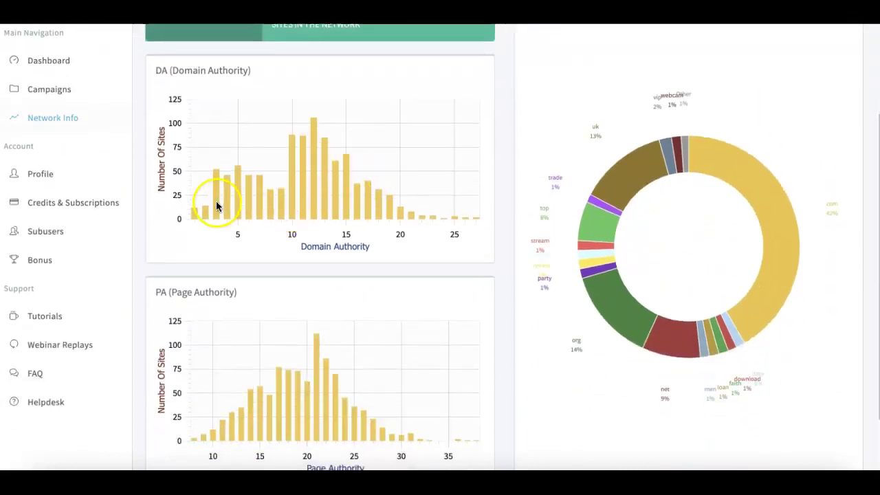
scroll(472, 215, "down", 1)
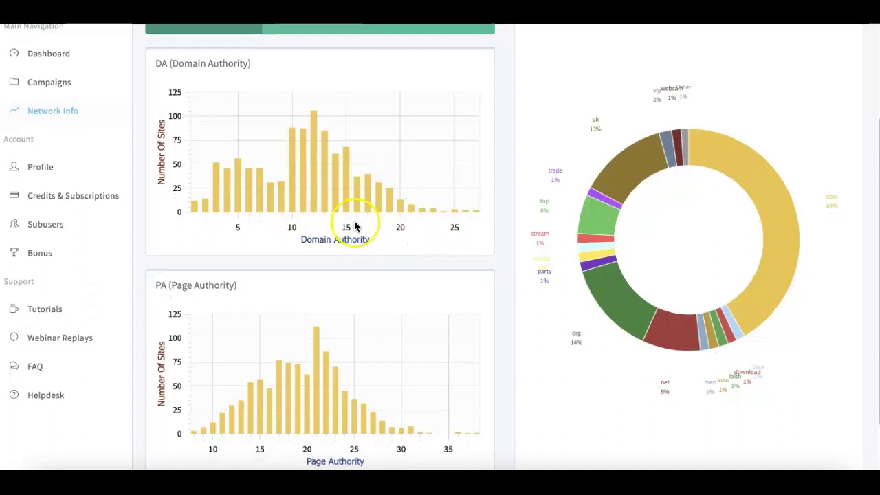
scroll(356, 215, "down", 1)
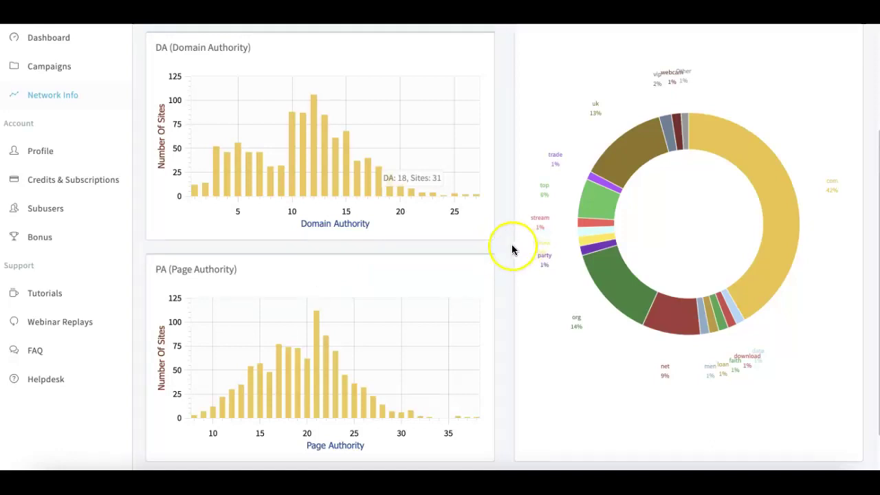
scroll(505, 248, "up", 1)
scroll(505, 247, "up", 3)
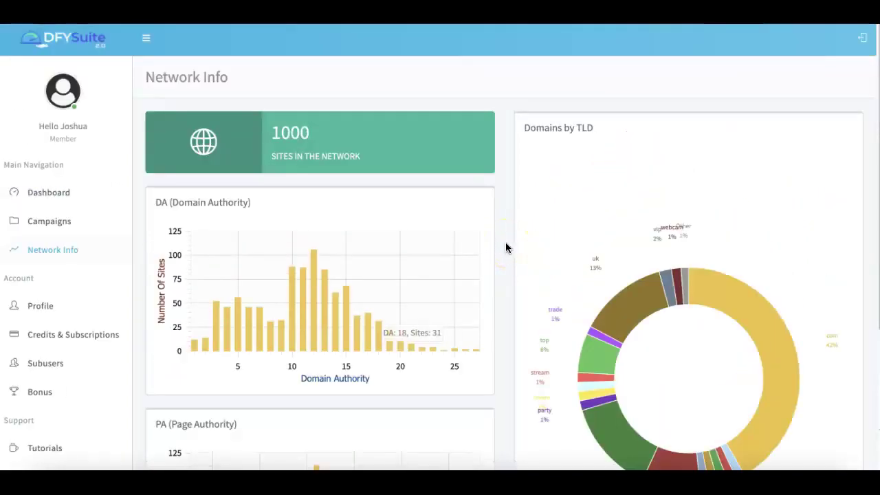
From Campaigns, start a new campaign and advance to Step 2: Content with auto-generation on.
left_click(46, 226)
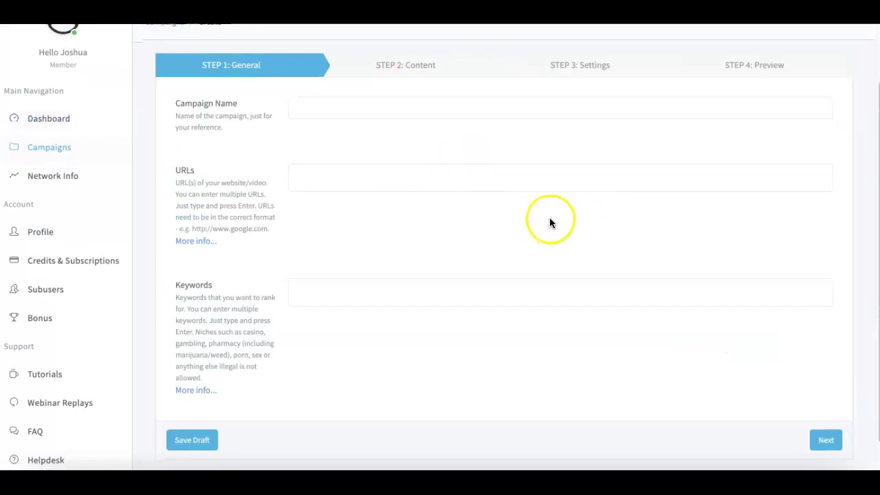
scroll(523, 203, "up", 2)
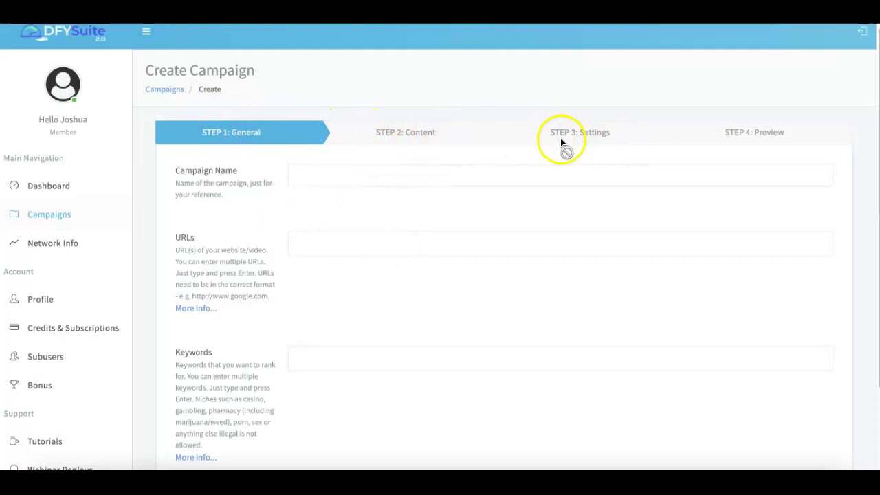
scroll(522, 240, "down", 3)
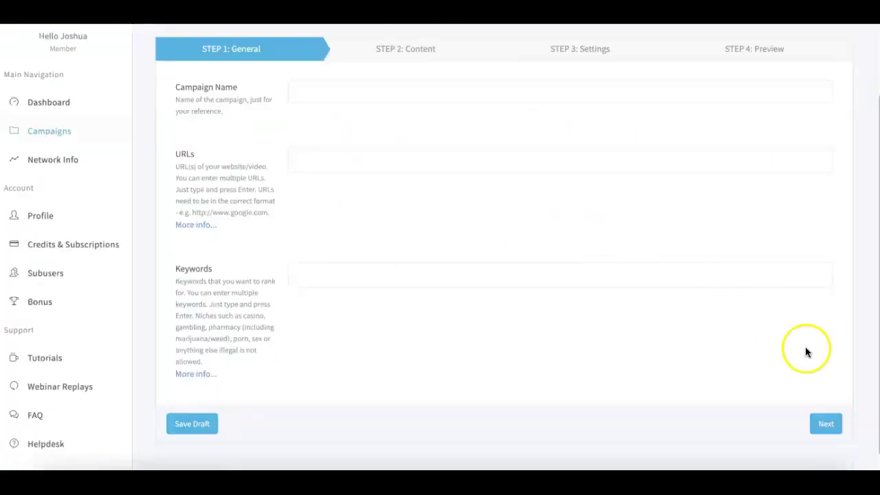
left_click(832, 432)
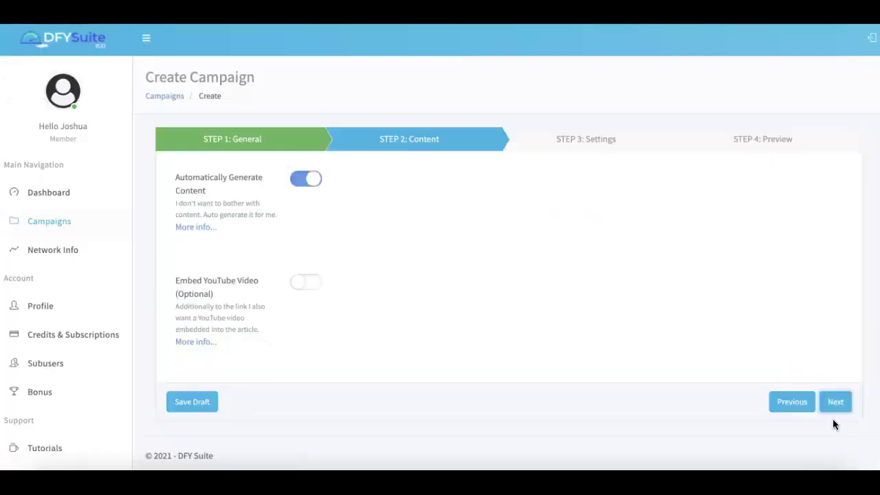
Move to Step 3: Settings and set Link Quantity to 300 after trying the 600 maximum.
left_click(834, 404)
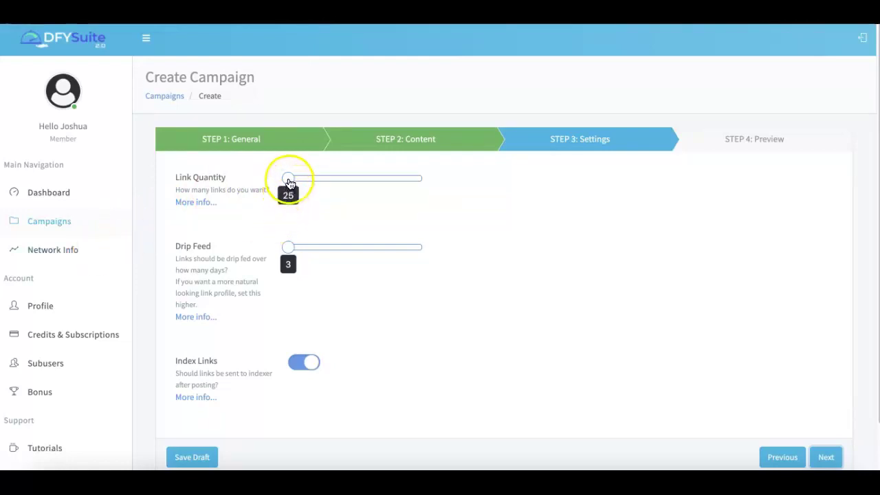
left_click_drag(290, 182, 469, 177)
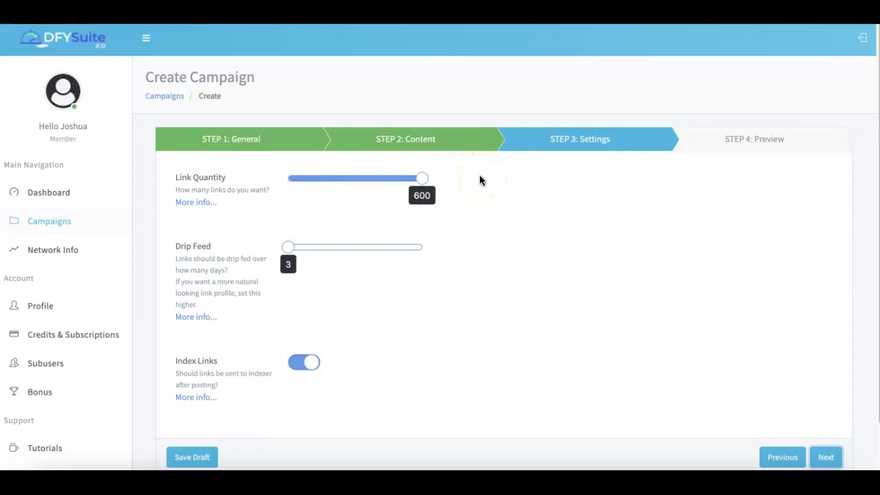
left_click_drag(421, 180, 351, 180)
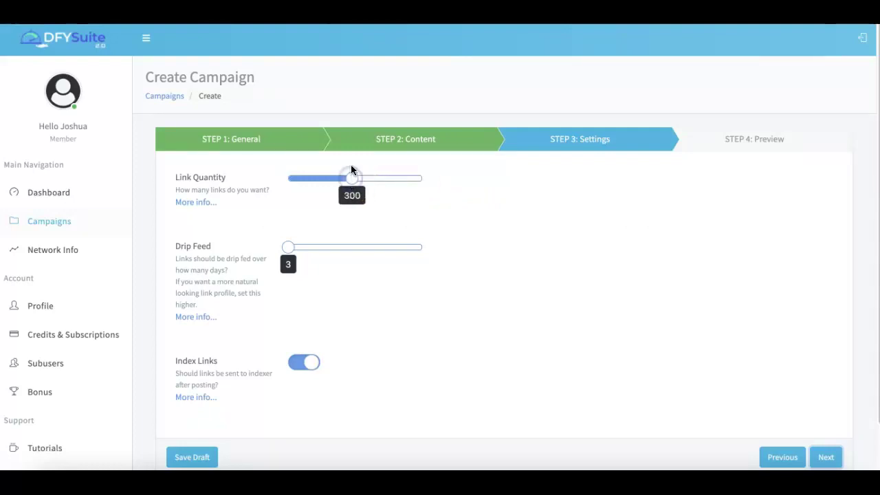
left_click(353, 182)
left_click(352, 187)
mouse_move(351, 180)
left_mouse_down()
mouse_move(437, 180)
mouse_move(353, 186)
left_mouse_up()
left_click(338, 216)
left_click(497, 250)
scroll(534, 236, "down", 2)
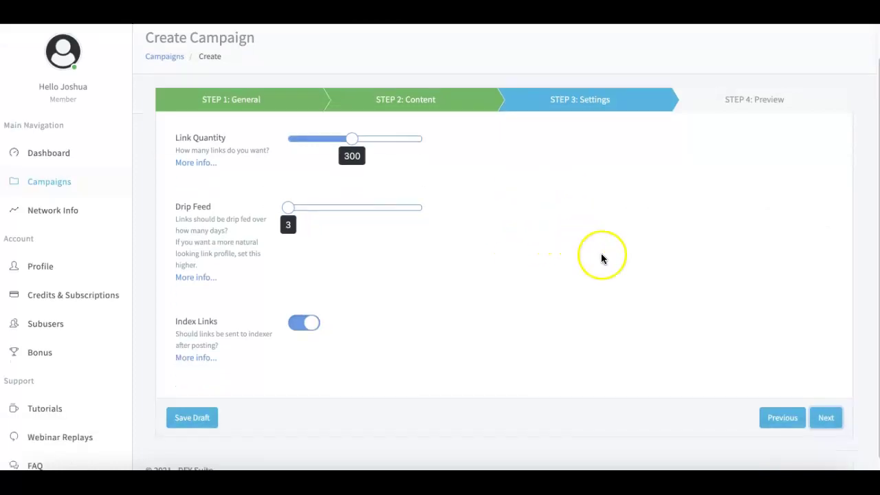
Step back to Step 1: General and review its blank Campaign Name, URLs and Keywords fields.
left_click(771, 411)
left_click(784, 404)
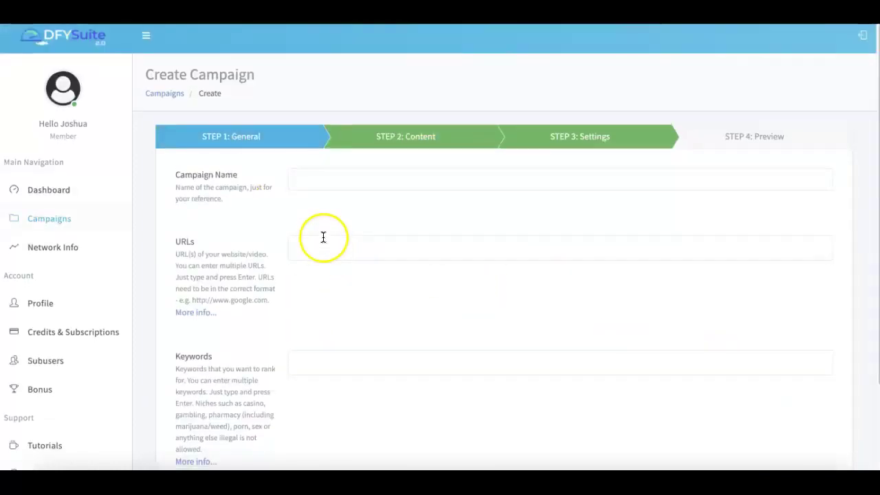
scroll(323, 236, "down", 1)
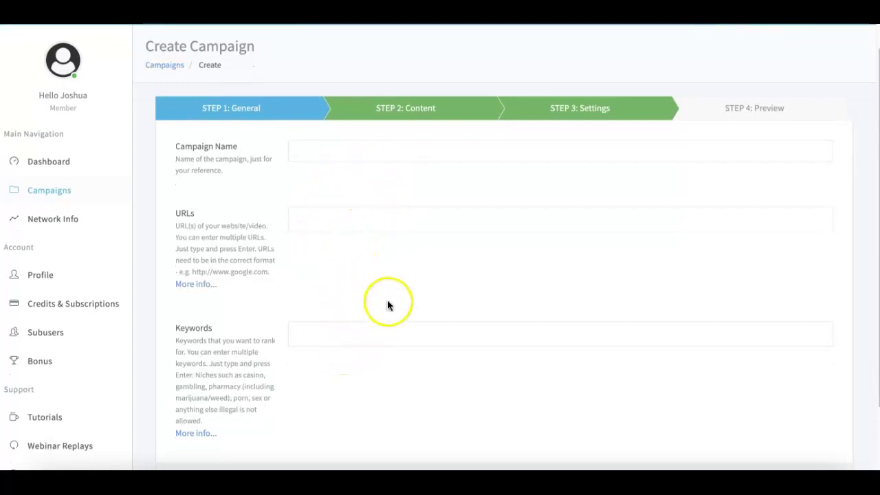
scroll(391, 291, "down", 1)
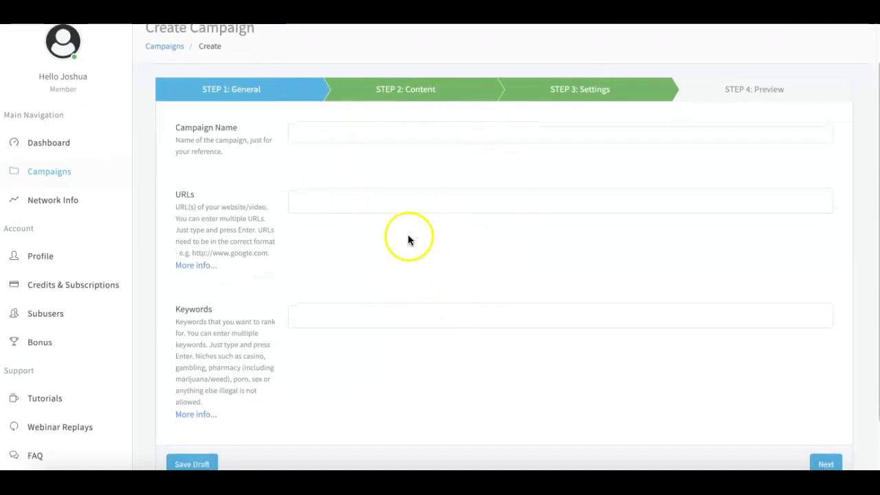
scroll(453, 237, "down", 1)
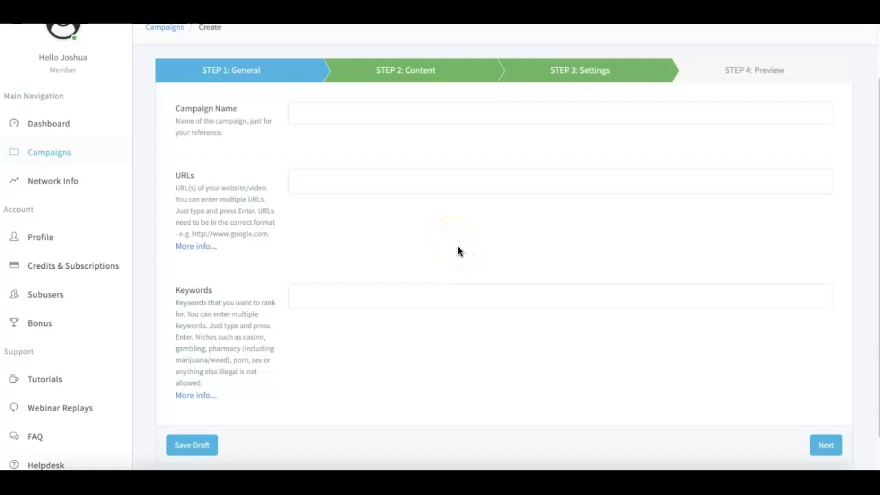
Advance to Step 2: Content and switch off automatic generation, exposing empty Title, Description and Article fields.
left_click(825, 445)
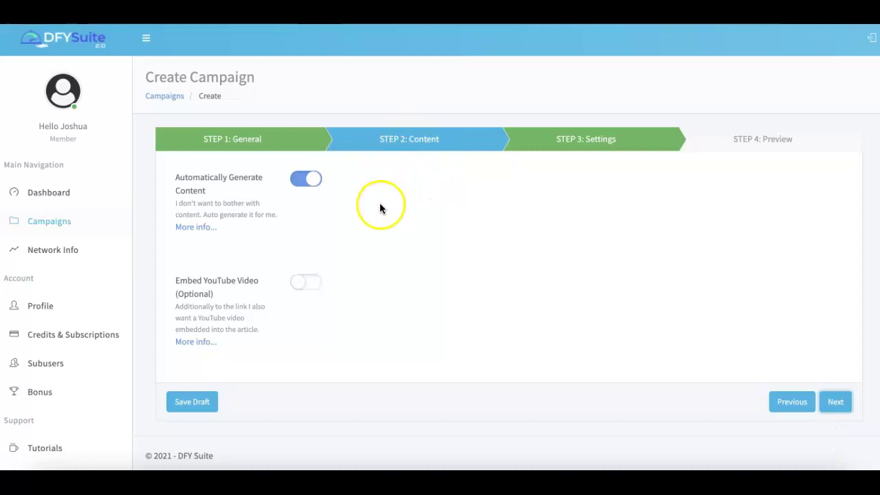
left_click(291, 182)
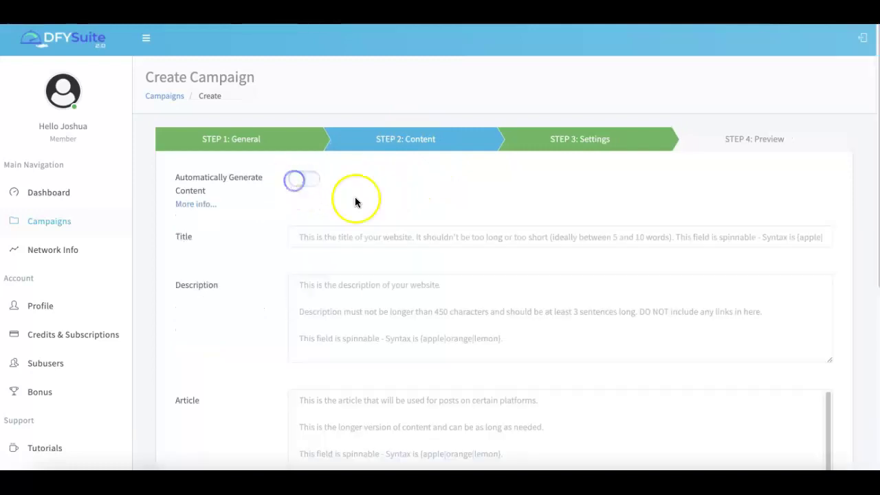
scroll(354, 207, "down", 2)
scroll(403, 210, "down", 1)
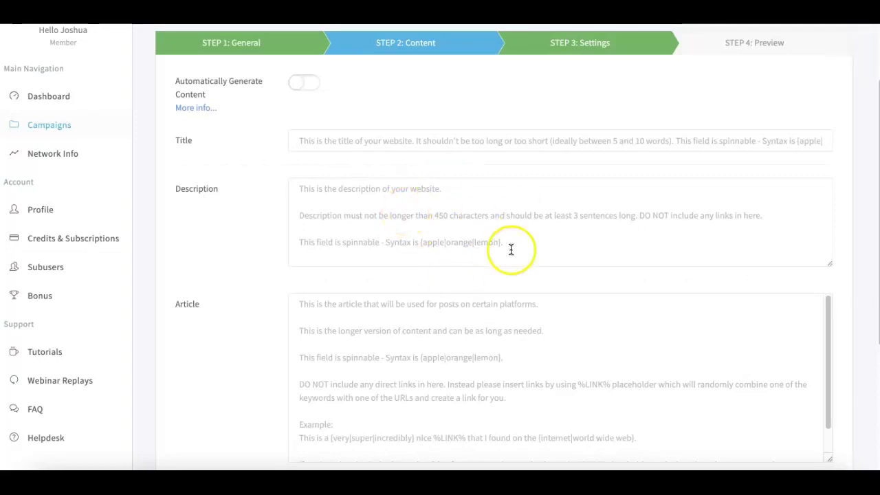
scroll(486, 192, "down", 2)
scroll(487, 193, "up", 4)
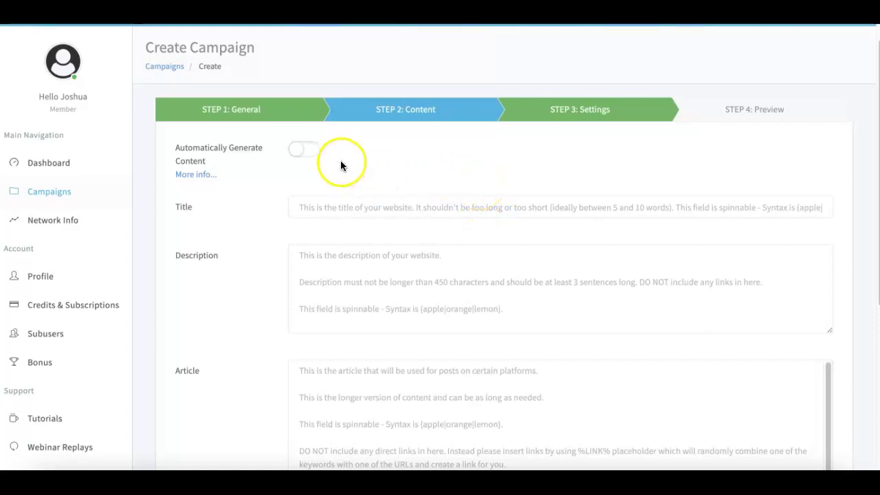
Turn the Automatically Generate Content toggle back on, hiding the manual Title, Description and Article fields.
left_click(310, 152)
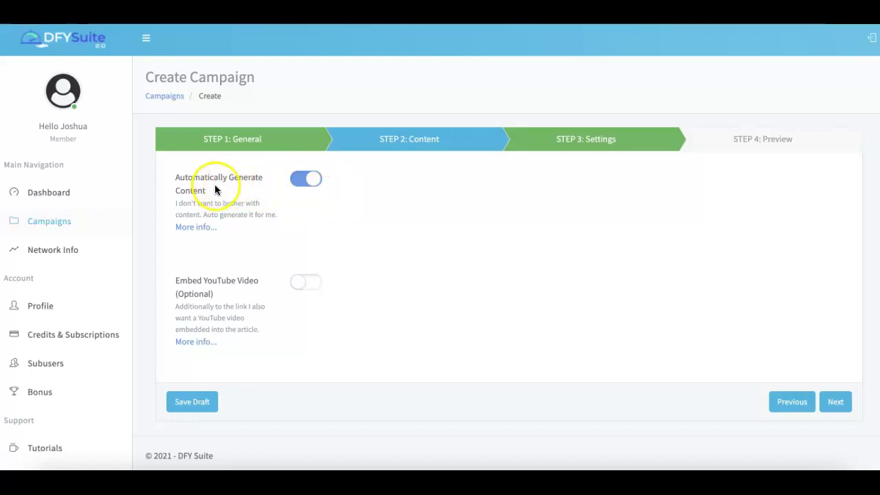
left_click(292, 181)
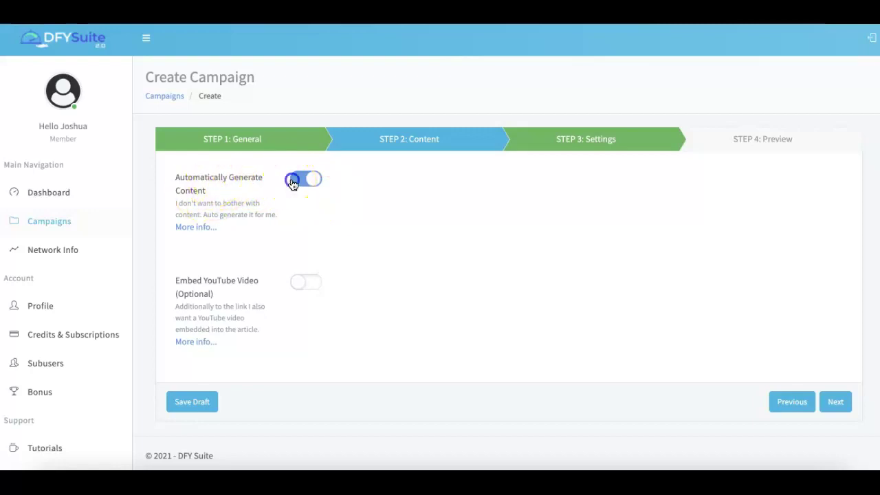
scroll(383, 232, "down", 2)
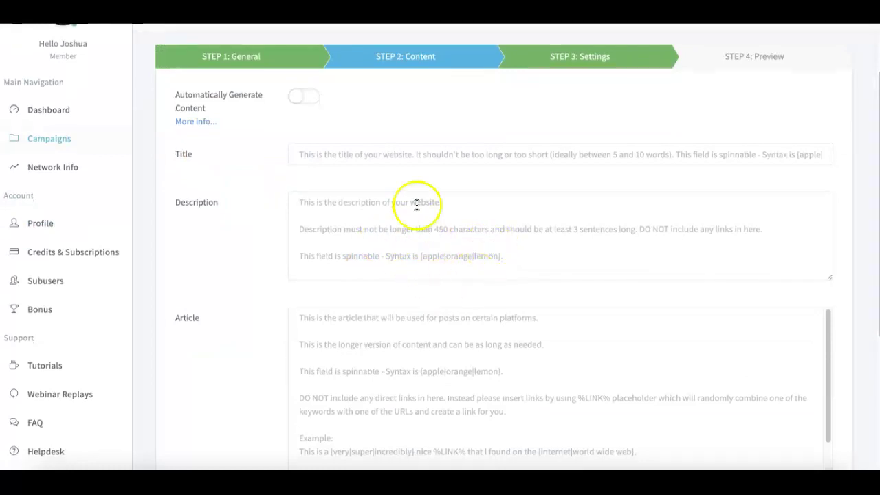
left_click(308, 99)
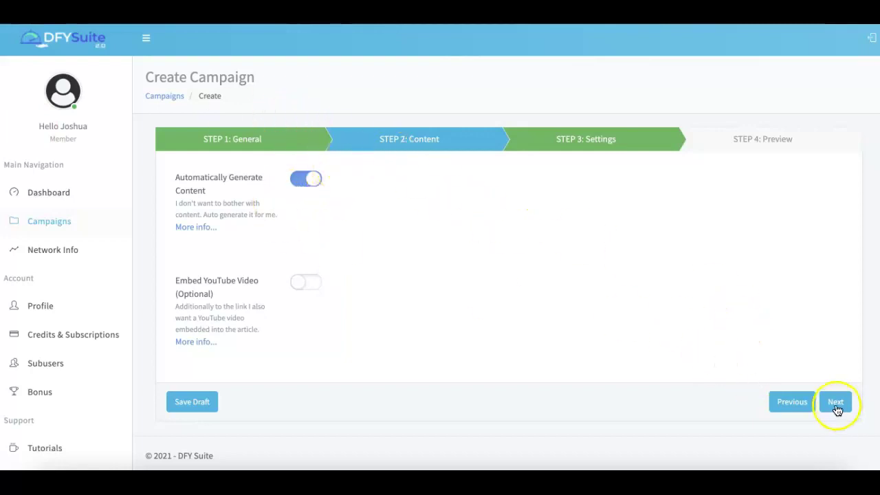
Return to Step 1, then advance through Content to Step 3: Settings.
left_click(797, 404)
scroll(772, 337, "down", 2)
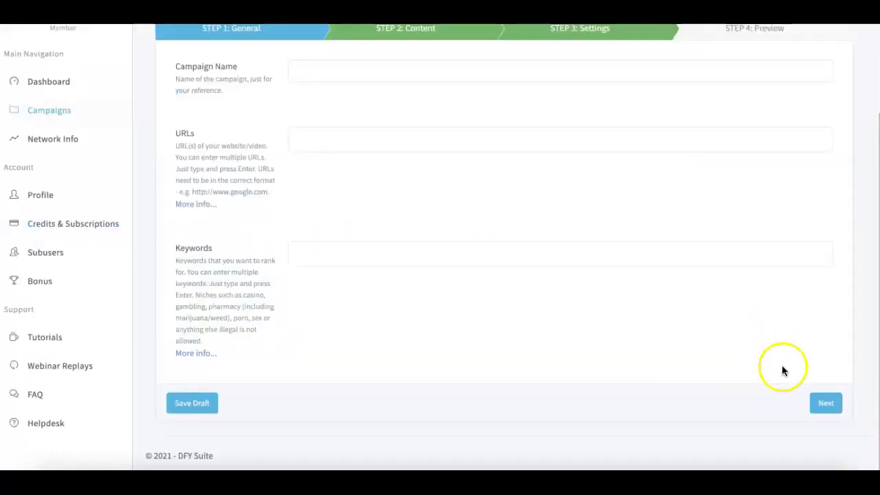
left_click(833, 403)
left_click(832, 403)
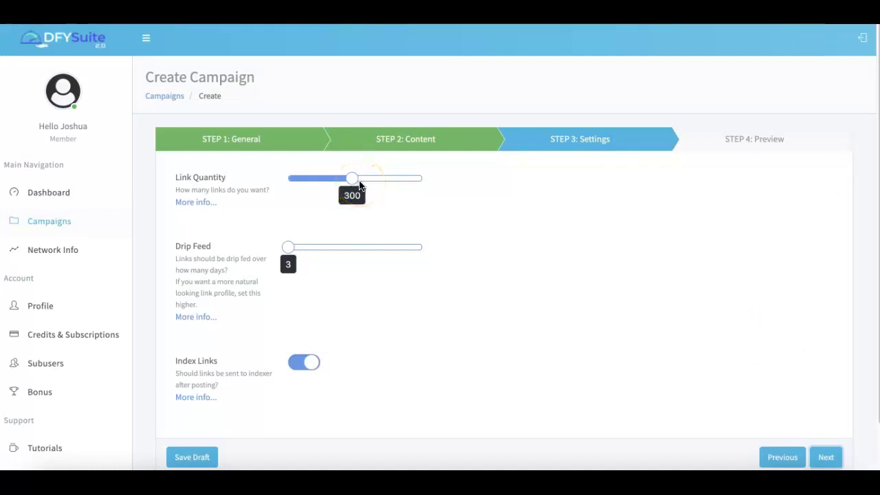
Change options on the Settings step showing Link Quantity 300, Drip Feed 3 and indexing on.
left_click(337, 193)
left_click(374, 203)
left_click(365, 206)
left_click(330, 172)
left_click(374, 204)
left_click(424, 274)
Open Network Info and highlight the 1000 sites-in-network figure.
left_click(66, 251)
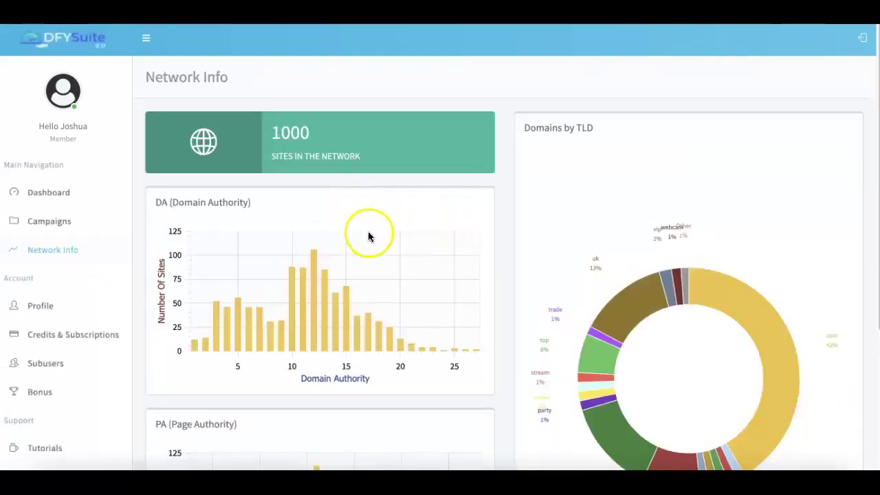
scroll(367, 234, "down", 1)
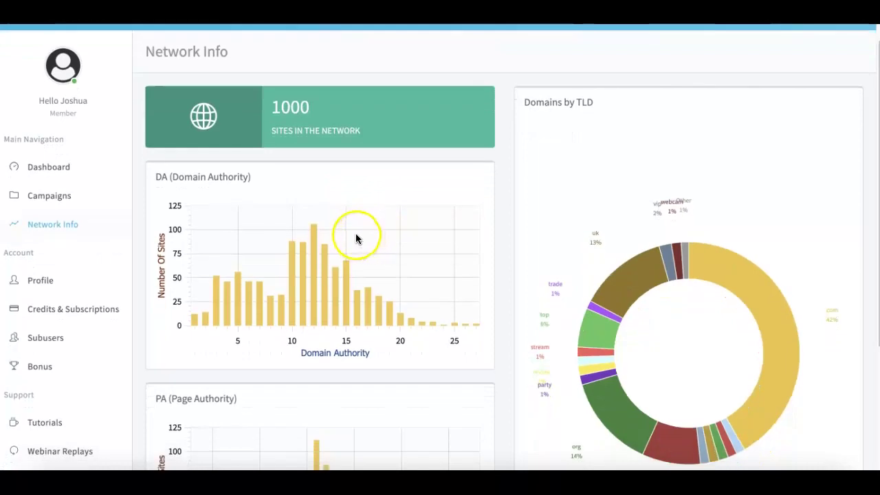
scroll(356, 238, "down", 1)
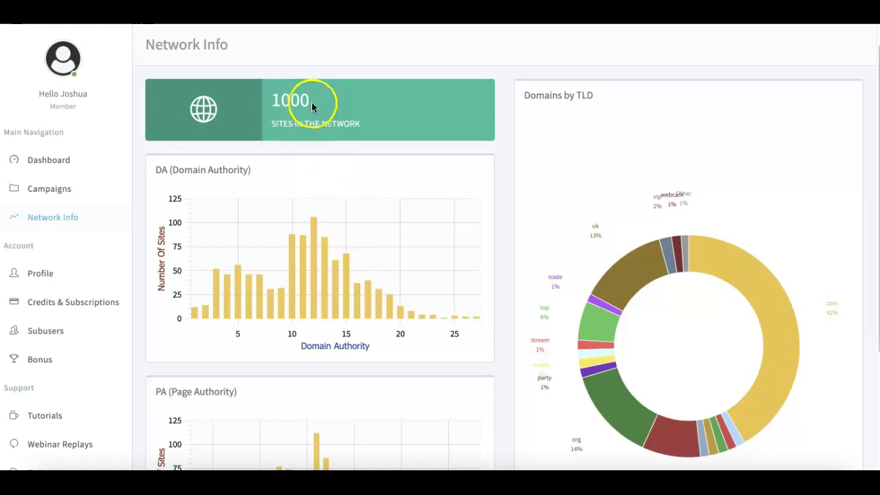
left_click_drag(313, 100, 275, 100)
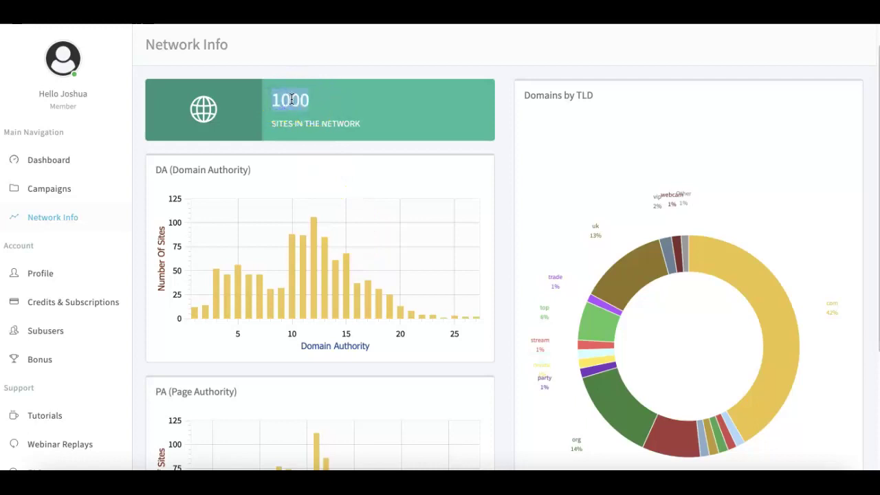
left_click(320, 105)
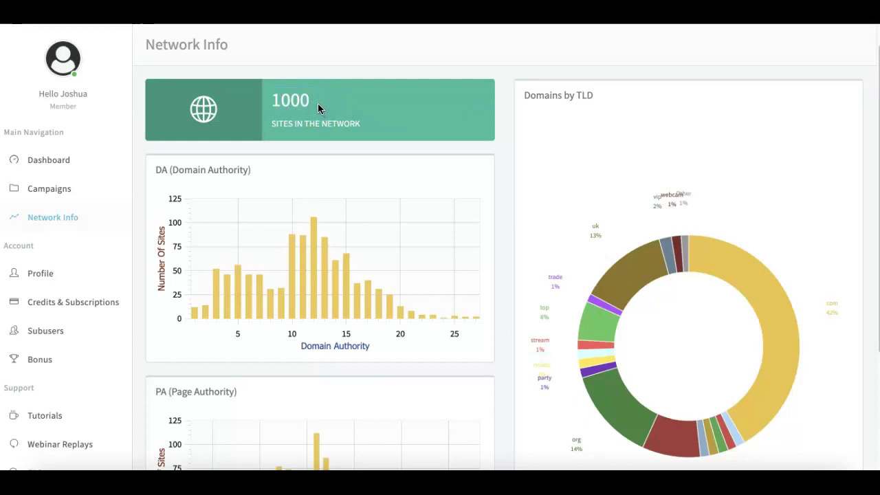
mouse_move(321, 107)
left_mouse_down()
mouse_move(289, 100)
mouse_move(327, 105)
left_mouse_up()
Scroll through the DA, PA and TLD charts showing .com 42%, .org 14%, .uk 13%.
scroll(329, 105, "down", 3)
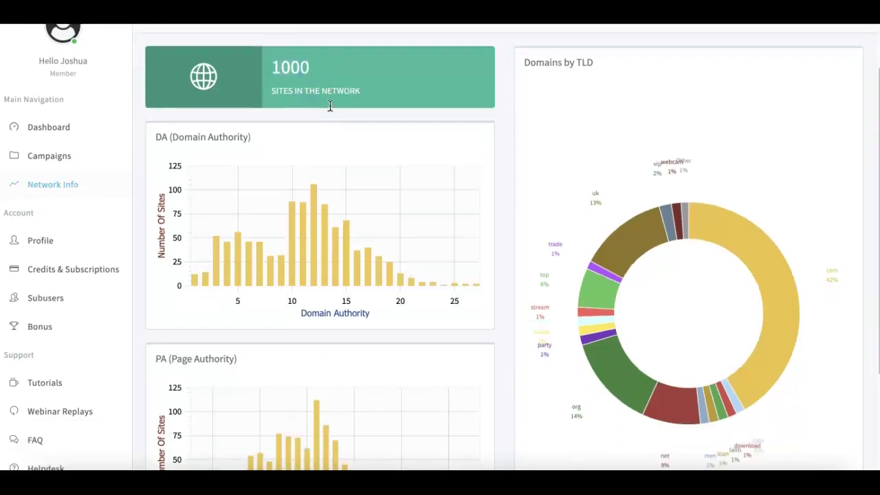
scroll(367, 120, "down", 1)
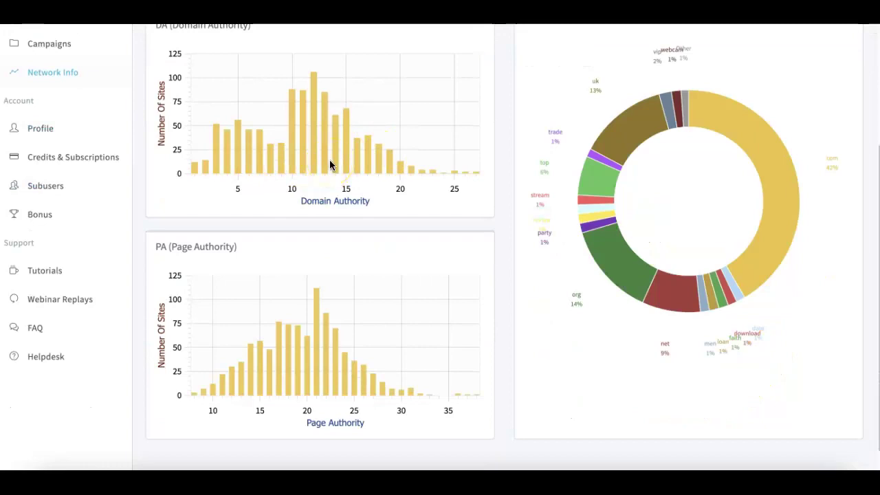
scroll(329, 163, "up", 2)
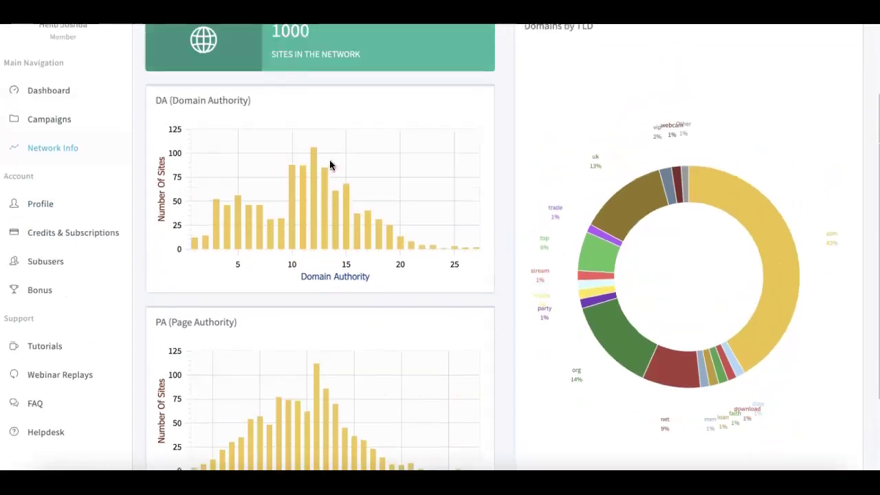
scroll(329, 165, "up", 2)
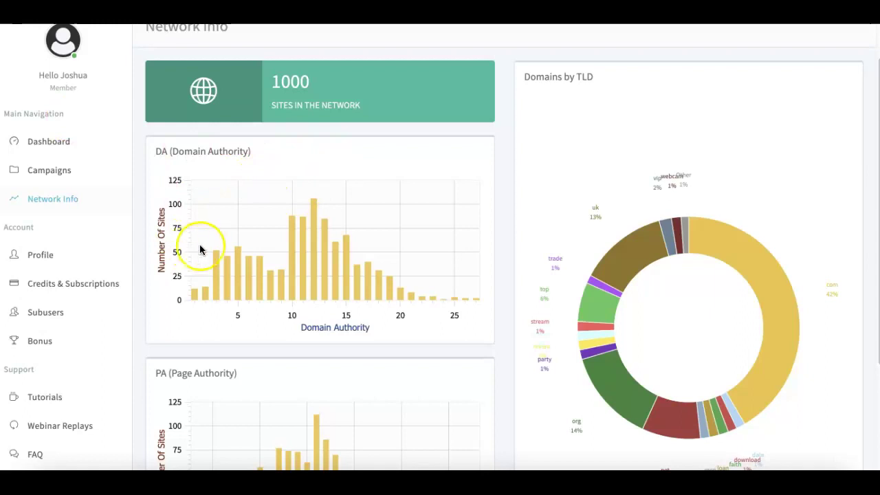
From the Campaigns list, create a new campaign and advance it to Step 2: Content.
left_click(50, 180)
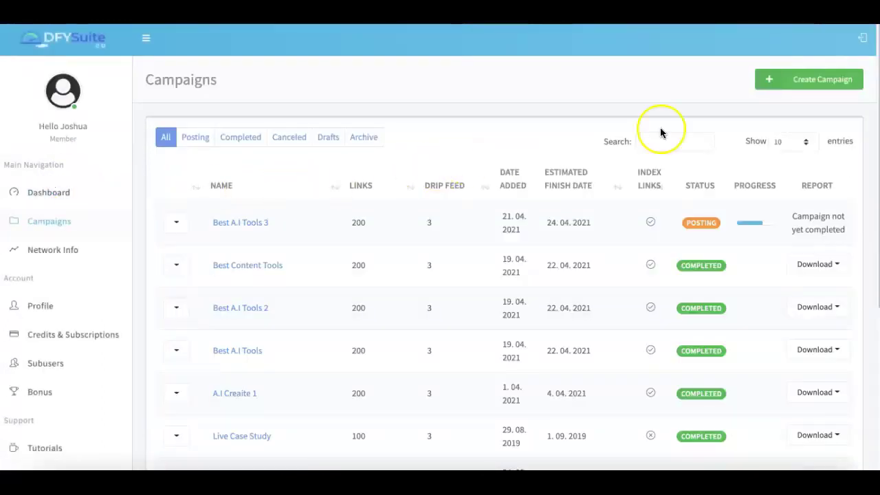
left_click(806, 87)
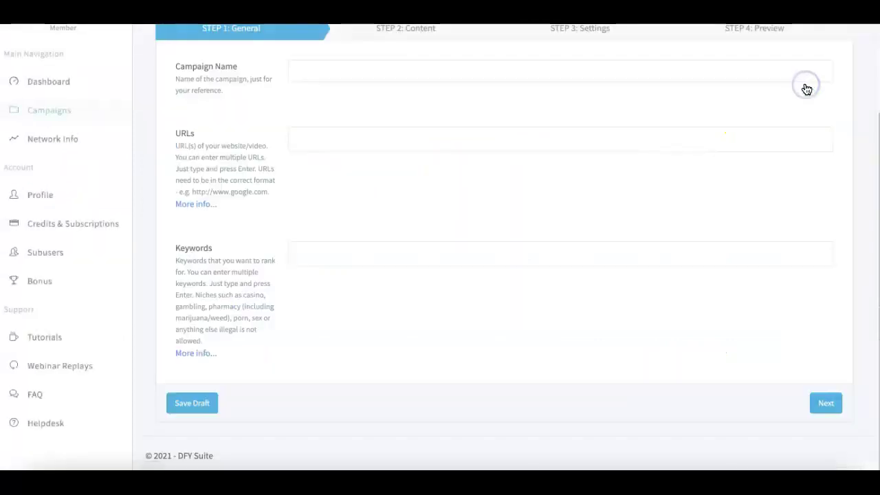
scroll(473, 206, "up", 1)
scroll(473, 209, "down", 1)
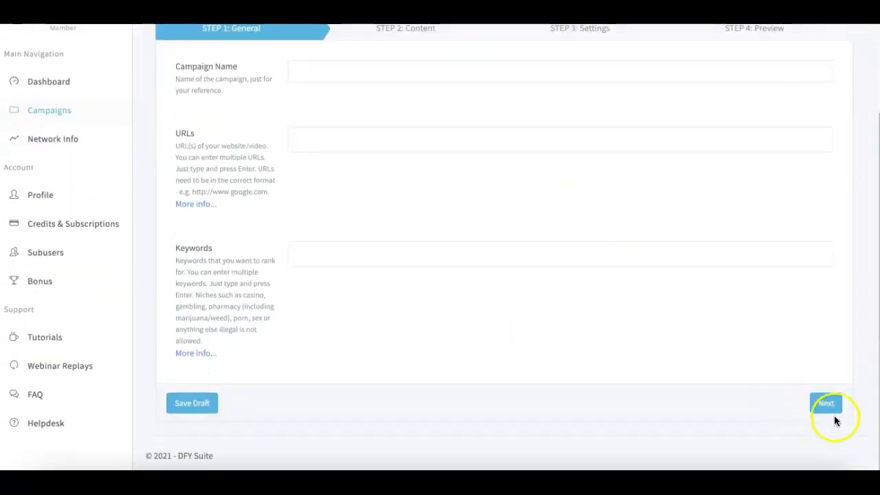
left_click(830, 407)
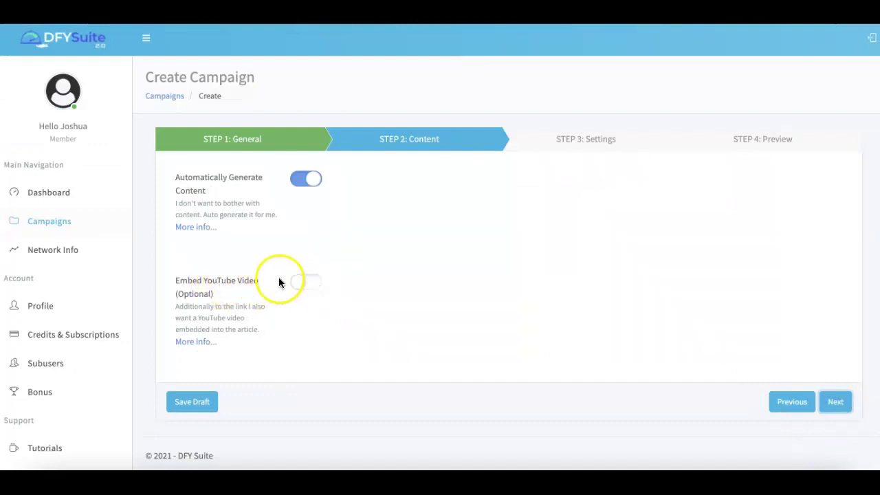
left_click(313, 292)
scroll(237, 311, "down", 1)
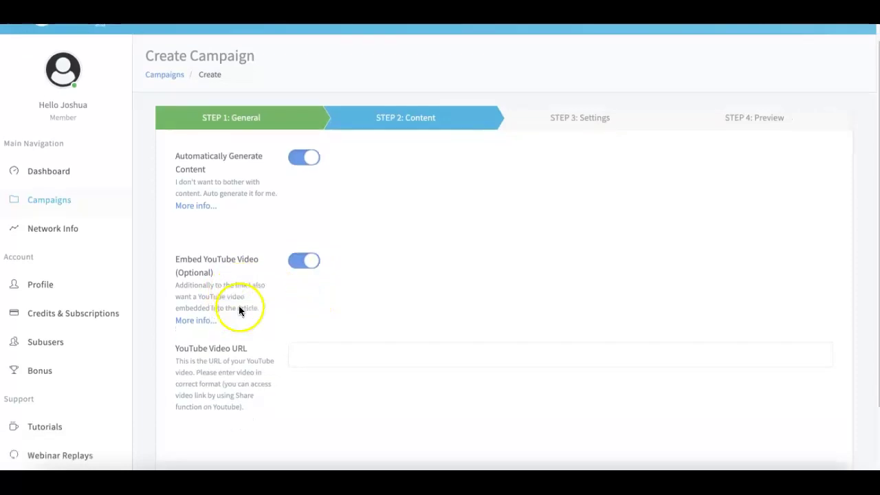